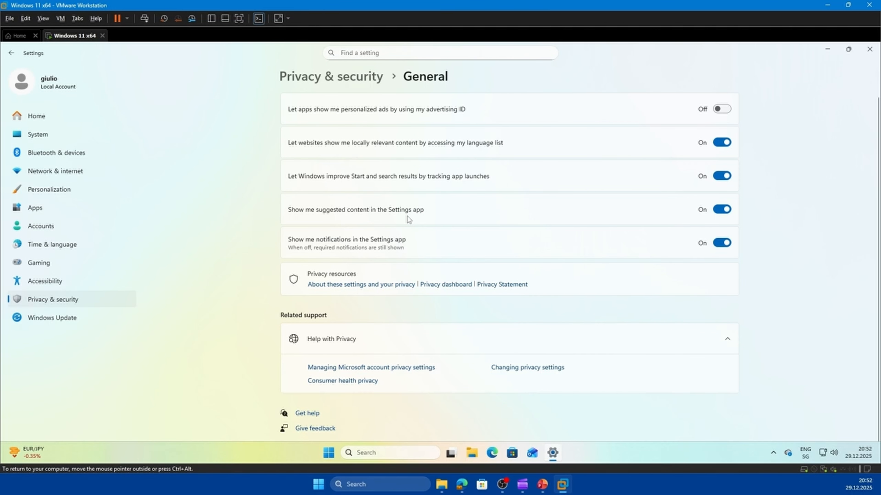
- Turn off language-list access, app launch tracking, suggested content and notifications in the Settings app under the general privacy options
{"action": "left_click", "coordinate": [721, 142]}
{"action": "left_click", "coordinate": [721, 176]}
{"action": "left_click", "coordinate": [721, 209]}
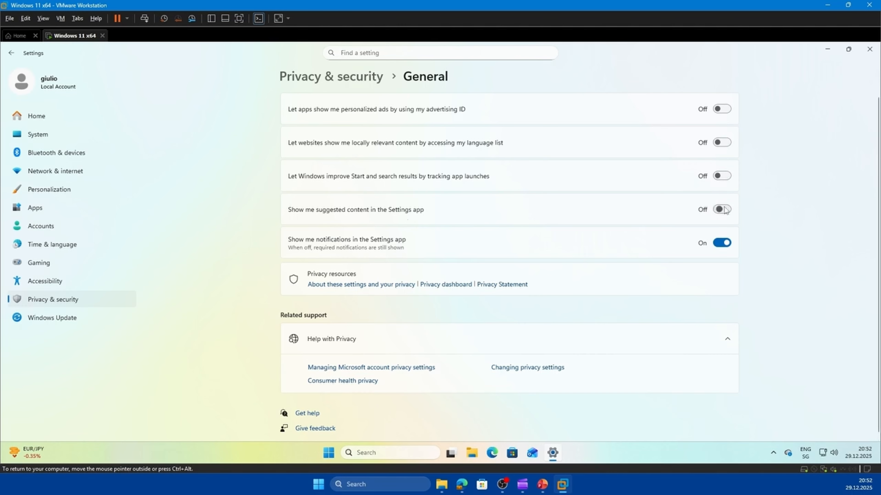
{"action": "left_click", "coordinate": [721, 243]}
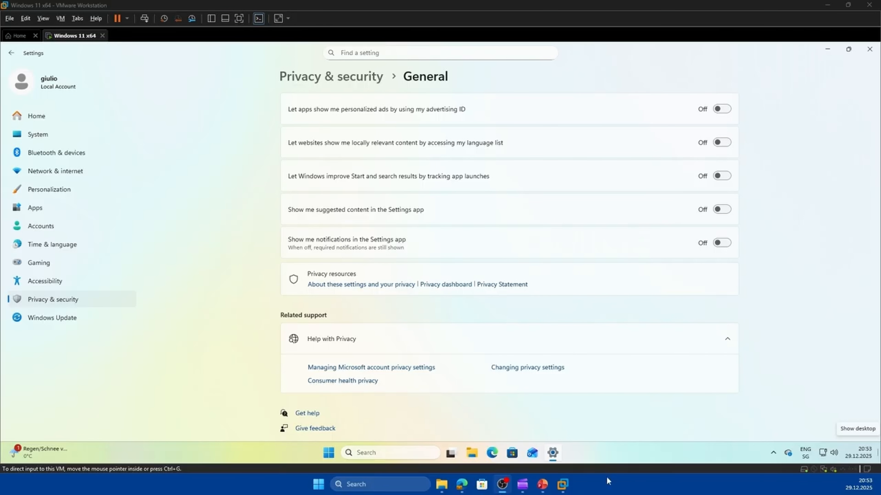
- In the Diagnostics & feedback settings, turn off sending optional diagnostic data and set the feedback frequency to Never
{"action": "left_click", "coordinate": [310, 251]}
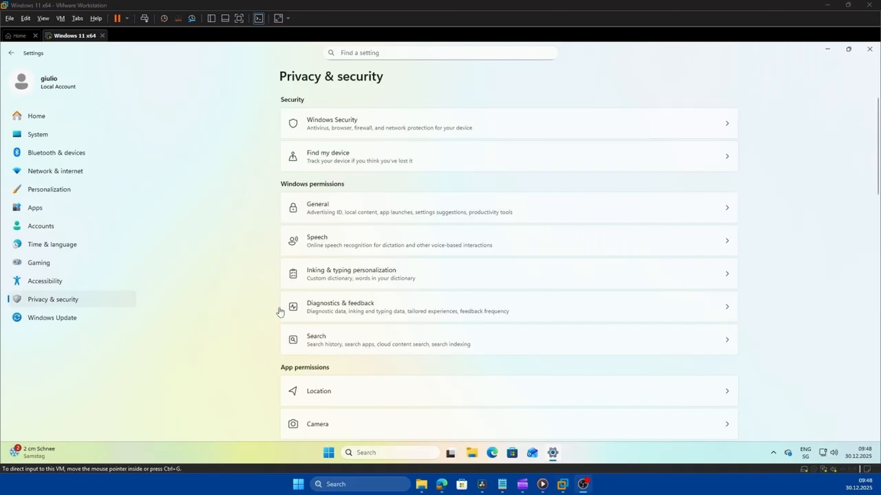
{"action": "left_click", "coordinate": [323, 312]}
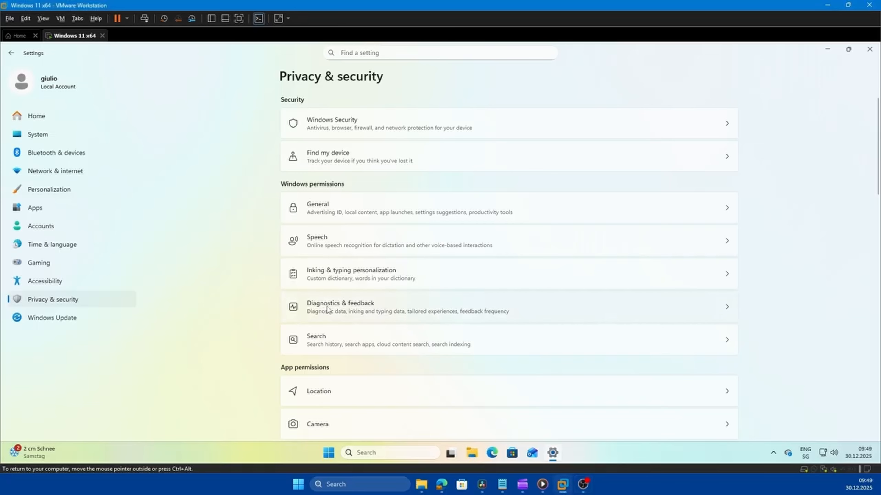
{"action": "left_click", "coordinate": [327, 308]}
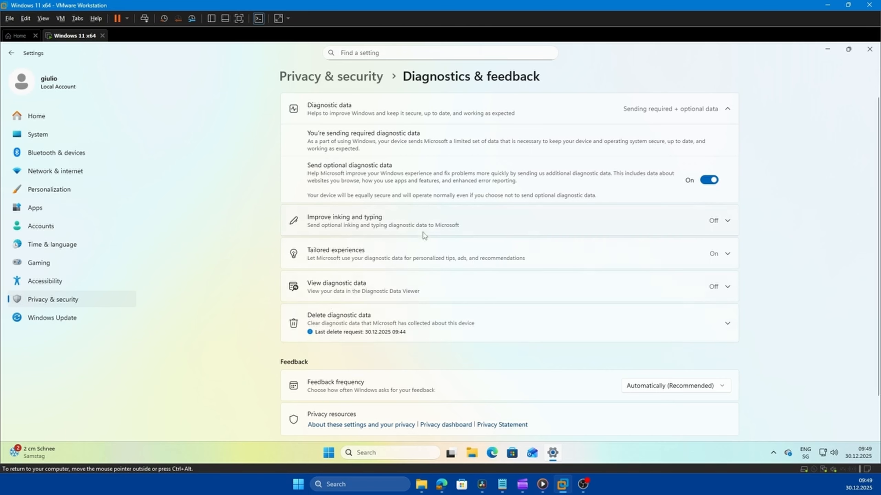
{"action": "left_click", "coordinate": [709, 180]}
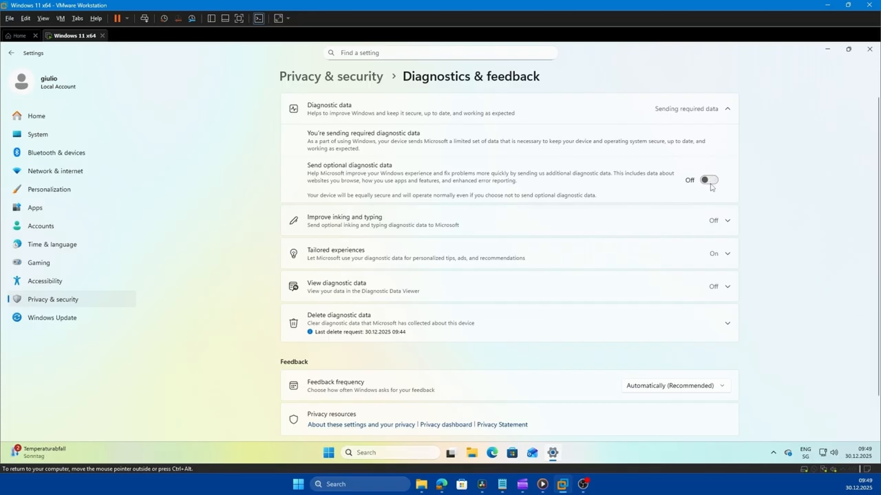
{"action": "left_click", "coordinate": [693, 388]}
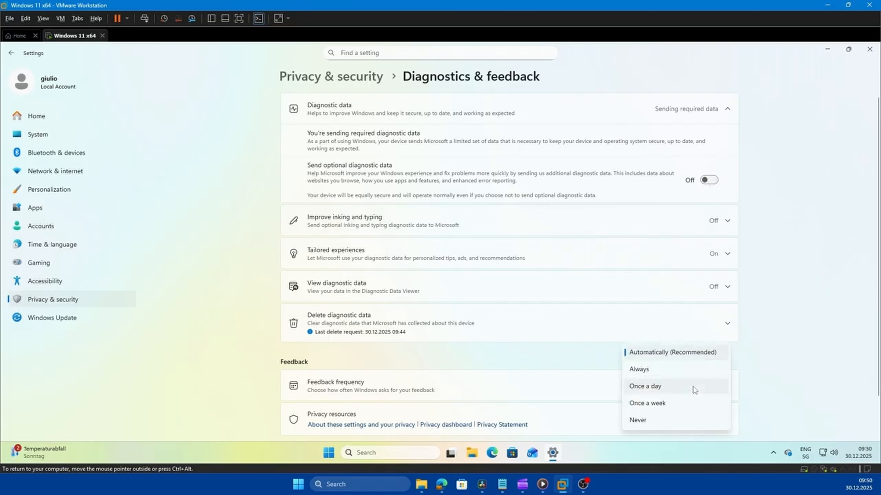
{"action": "left_click", "coordinate": [686, 424]}
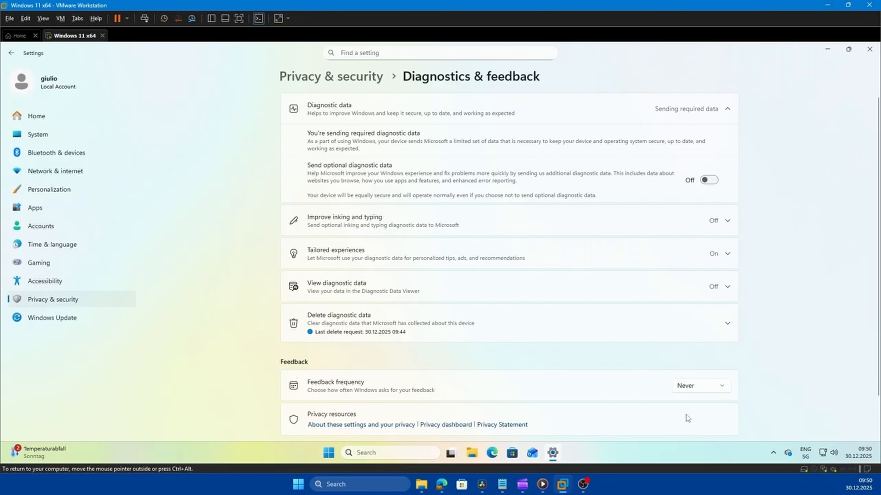
- Delete the diagnostic data collected about this device and turn off Tailored experiences
{"action": "left_click", "coordinate": [730, 327]}
{"action": "left_click", "coordinate": [704, 354]}
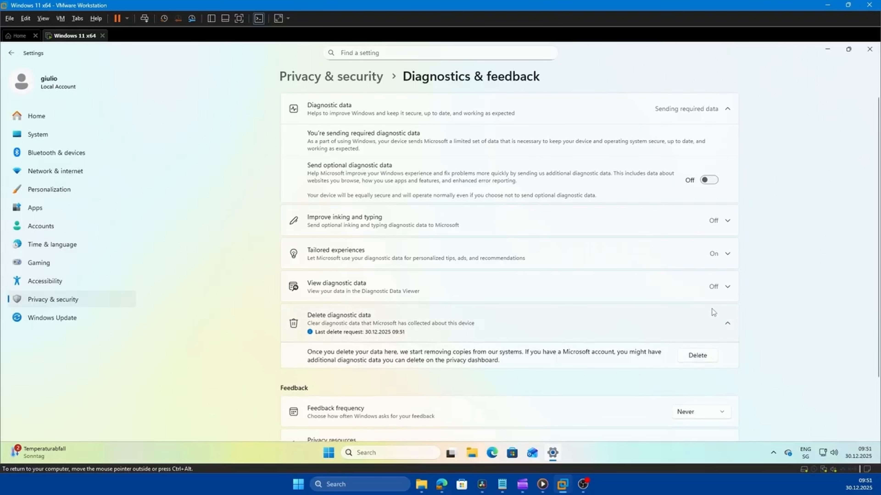
{"action": "left_click", "coordinate": [718, 259]}
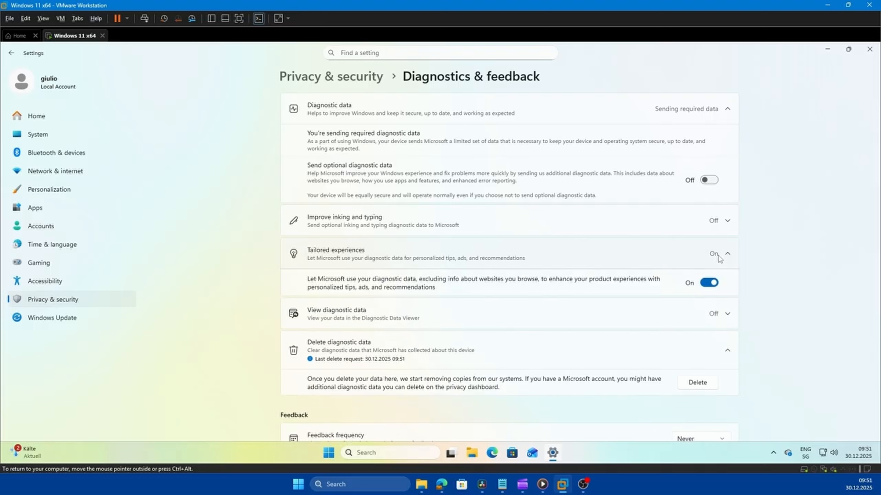
{"action": "left_click", "coordinate": [715, 287]}
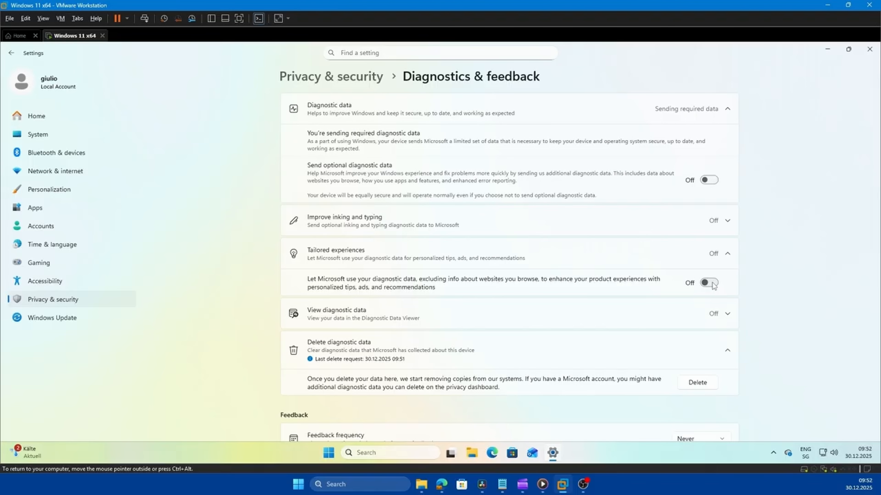
- Search Windows for "rege", run Registry Editor as administrator and allow it to make changes
{"action": "left_click", "coordinate": [430, 450]}
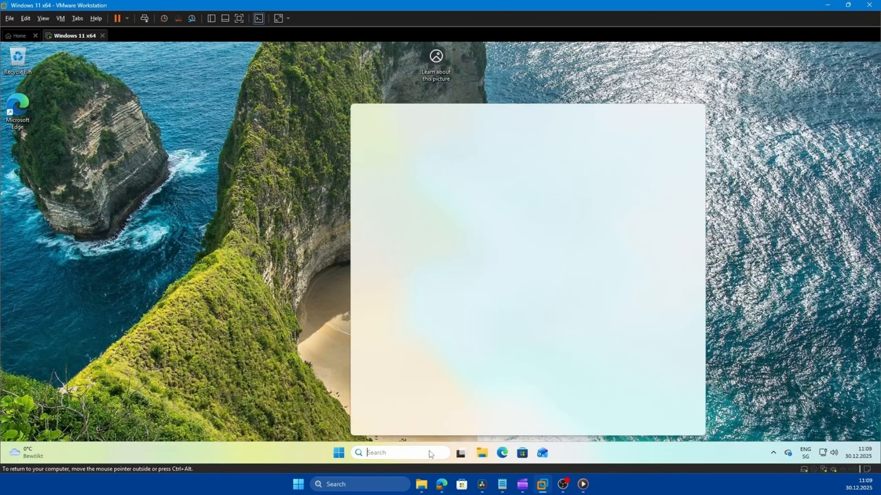
{"action": "type", "text": "rege"}
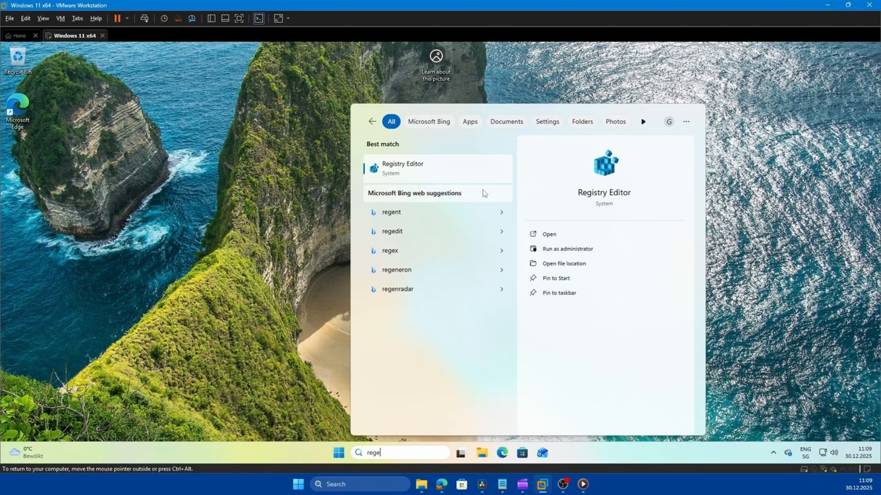
{"action": "left_click", "coordinate": [545, 254]}
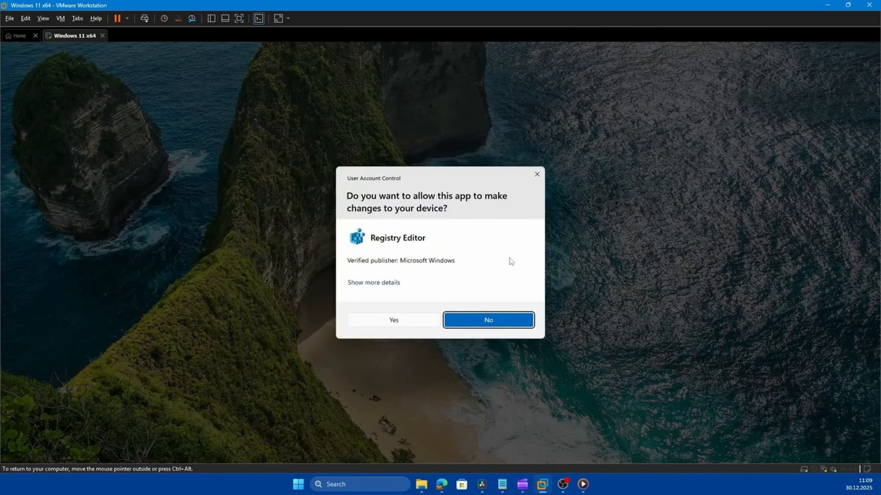
{"action": "left_click", "coordinate": [414, 318]}
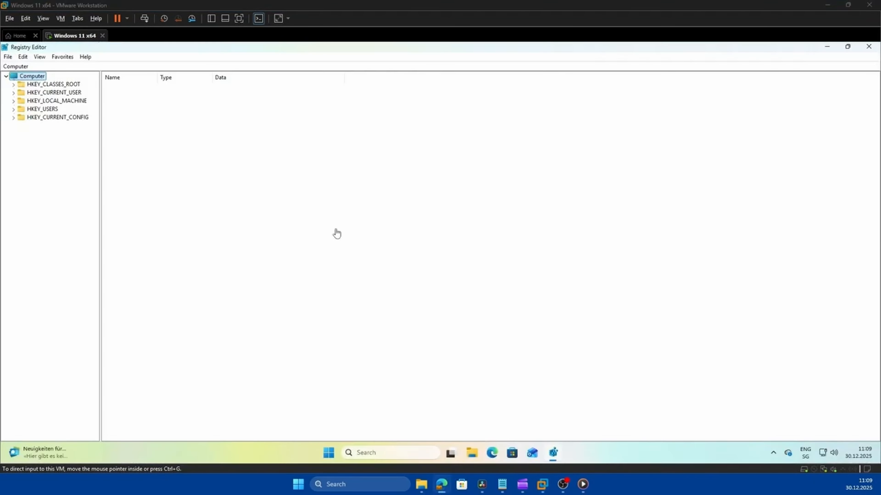
- Go to the registry key HKEY_LOCAL_MACHINE\SOFTWARE\Policies\Microsoft\Windows\DataCollection
{"action": "left_click", "coordinate": [38, 109]}
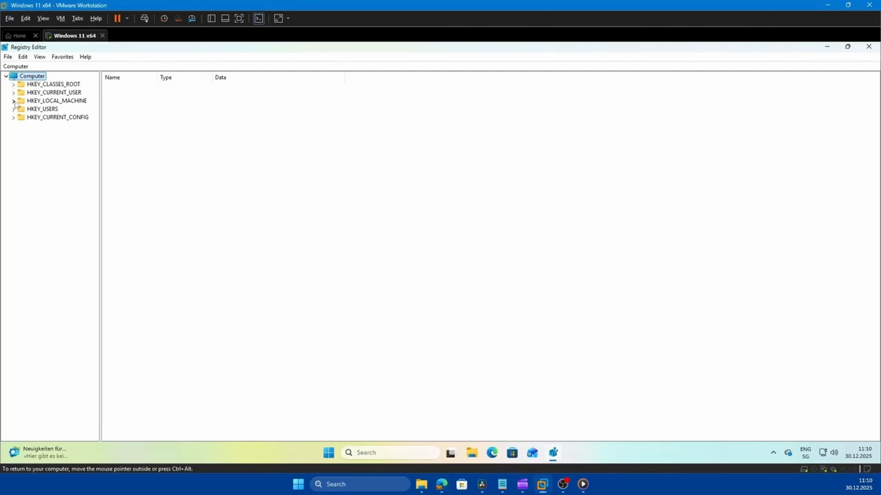
{"action": "left_click", "coordinate": [13, 101]}
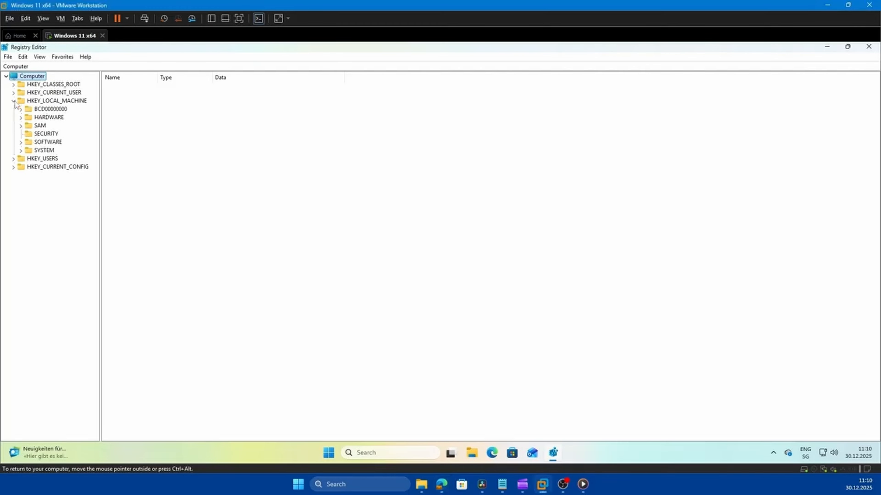
{"action": "left_click", "coordinate": [21, 142]}
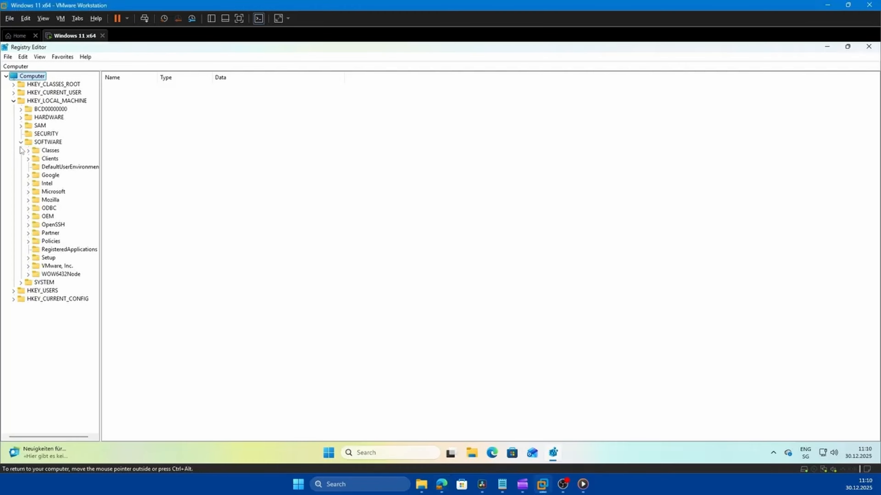
{"action": "left_click", "coordinate": [28, 241]}
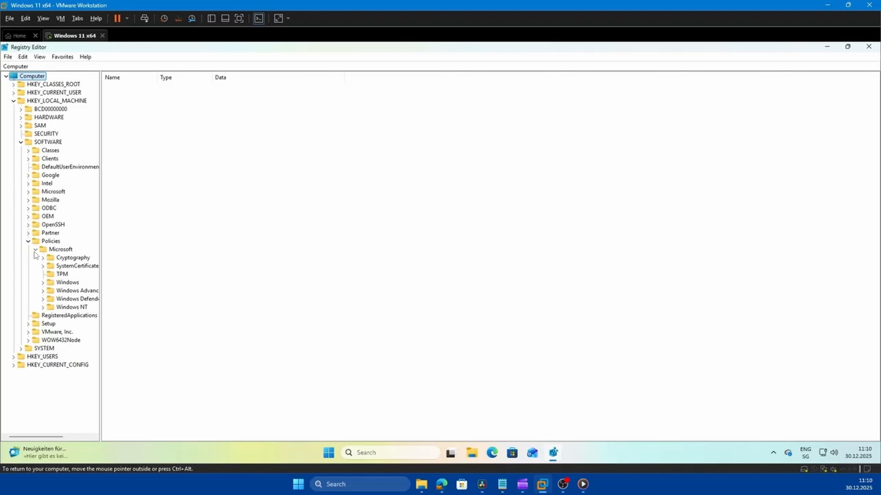
{"action": "left_click", "coordinate": [42, 282]}
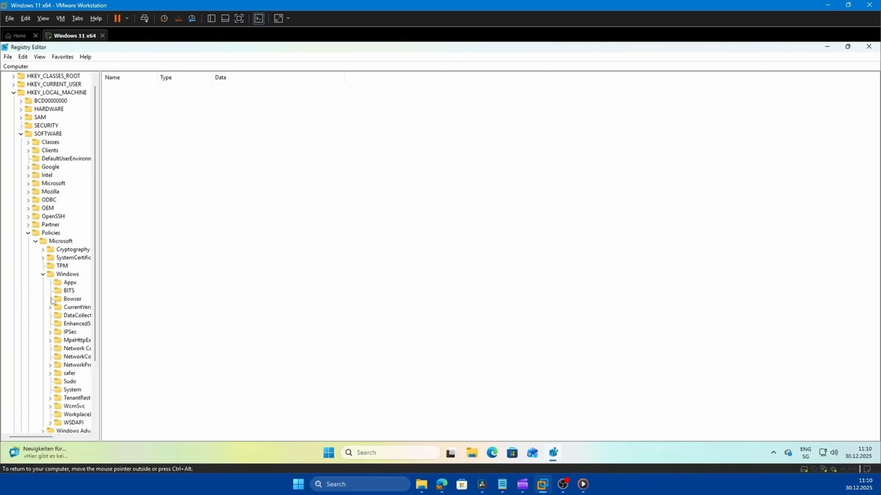
{"action": "left_click", "coordinate": [79, 315]}
- Create a DWORD (32-bit) value named AllowTelemetry in the DataCollection key with value data 0
{"action": "right_click", "coordinate": [148, 299]}
{"action": "mouse_move", "coordinate": [162, 307]}
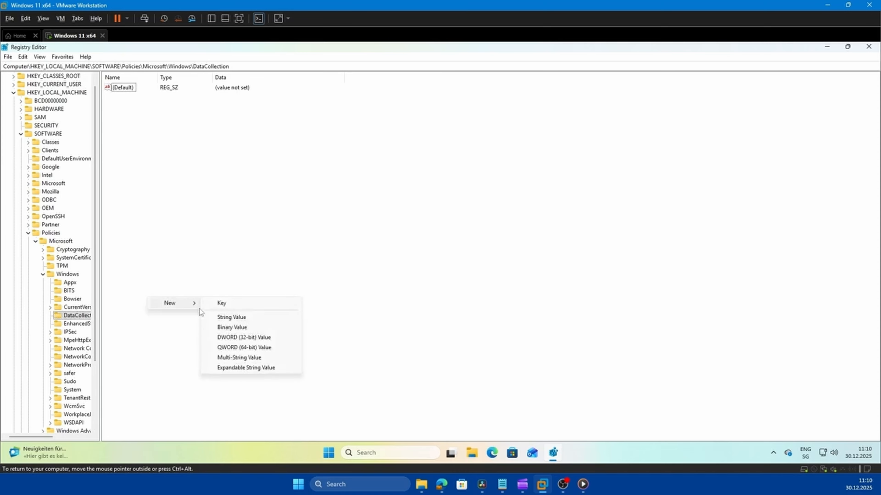
{"action": "left_click", "coordinate": [225, 338]}
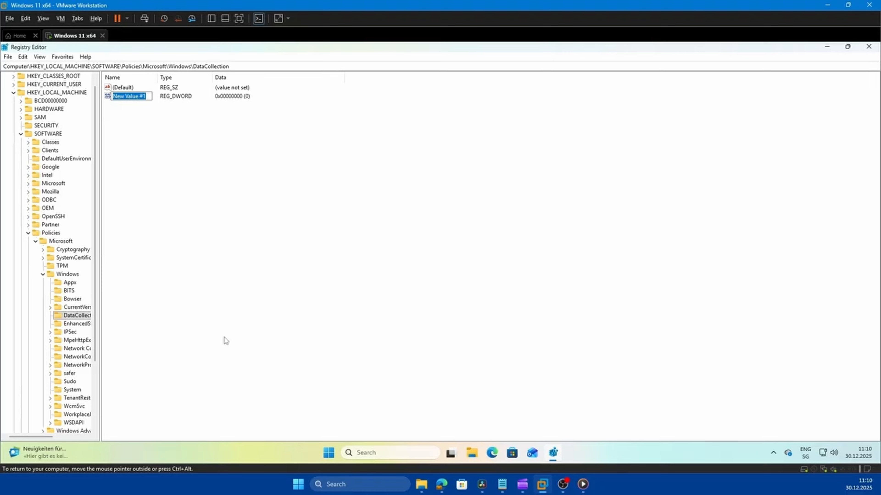
{"action": "type", "text": "AllowTelemetry"}
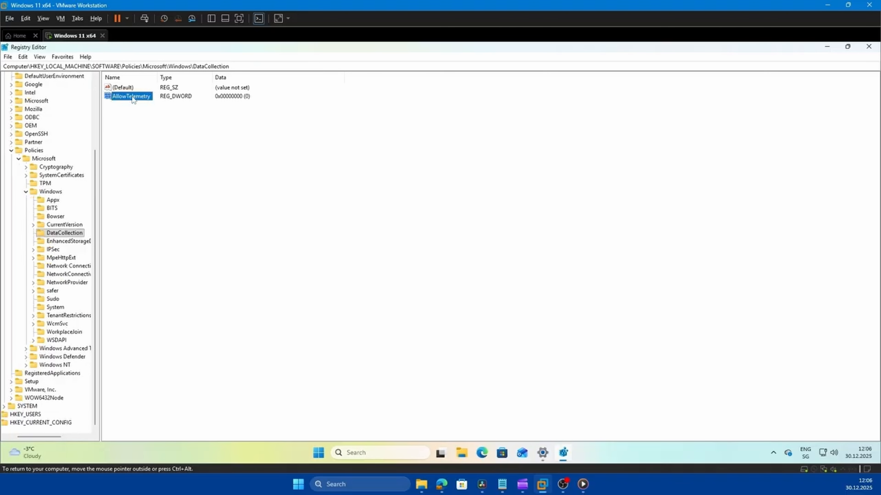
{"action": "double_click", "coordinate": [133, 97]}
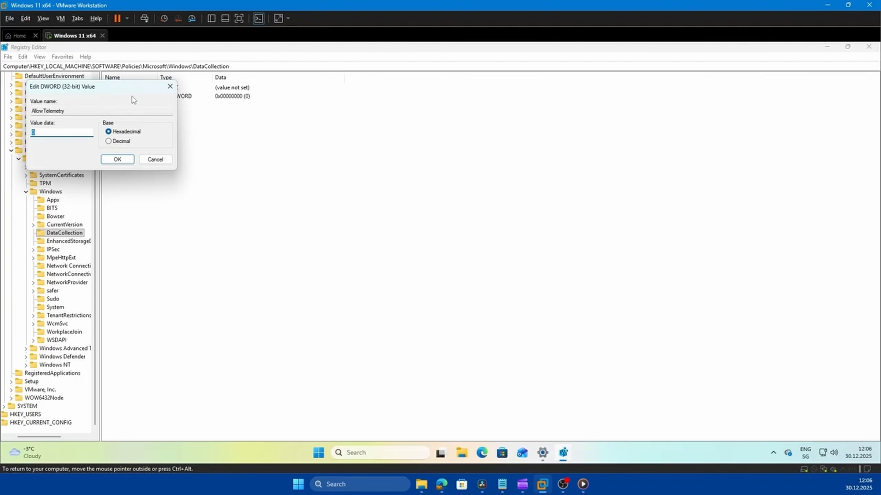
{"action": "left_click", "coordinate": [118, 158]}
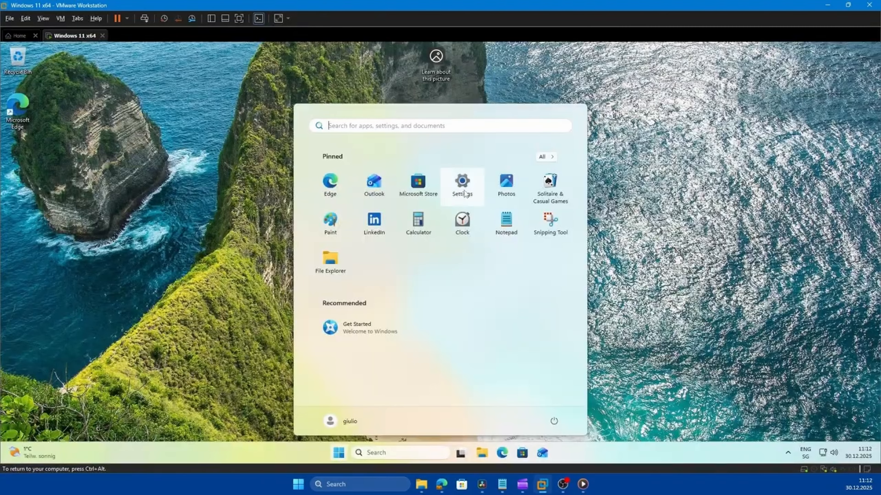
- Open Settings and check the Diagnostics & feedback page for the effect of the telemetry policy
{"action": "left_click", "coordinate": [462, 183]}
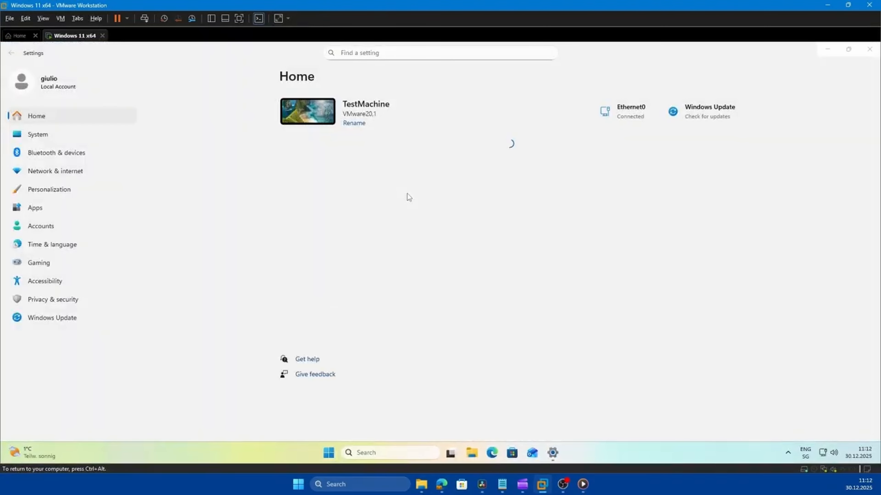
{"action": "left_click", "coordinate": [70, 298]}
{"action": "left_click", "coordinate": [573, 312]}
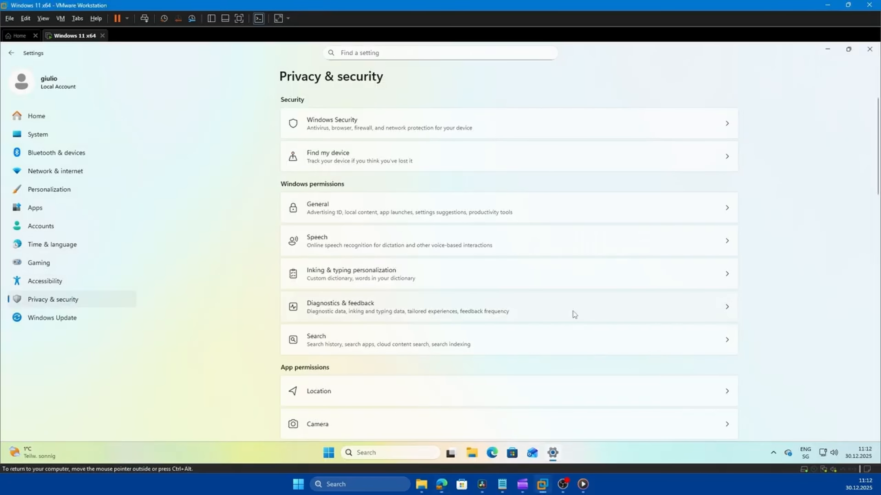
{"action": "left_click", "coordinate": [574, 314]}
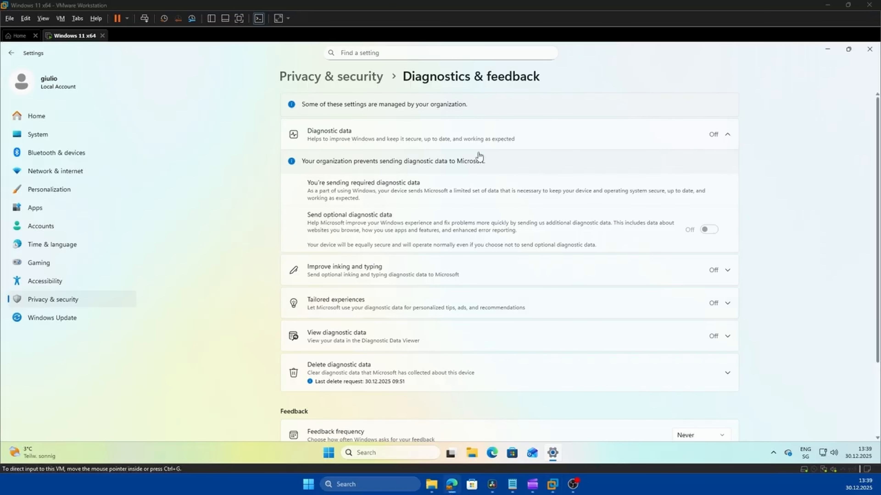
- Open the Search privacy settings, turn off search history and clear the device search history
{"action": "left_click", "coordinate": [362, 80]}
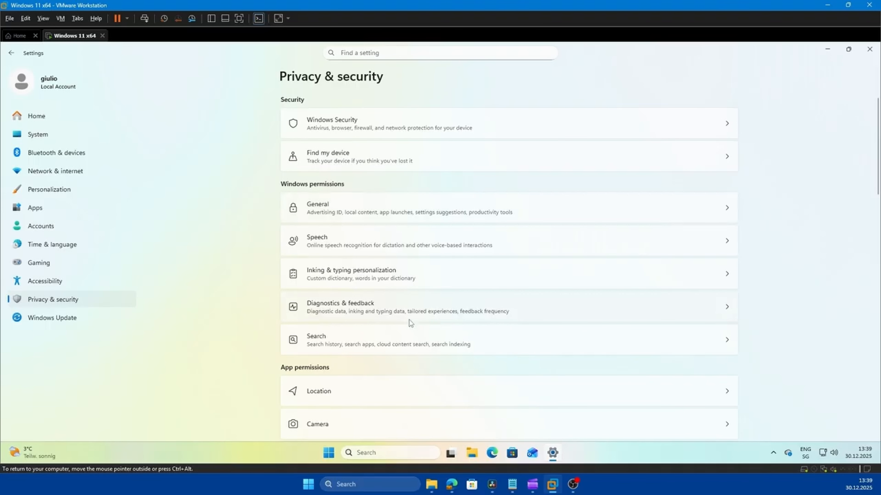
{"action": "left_click", "coordinate": [409, 335]}
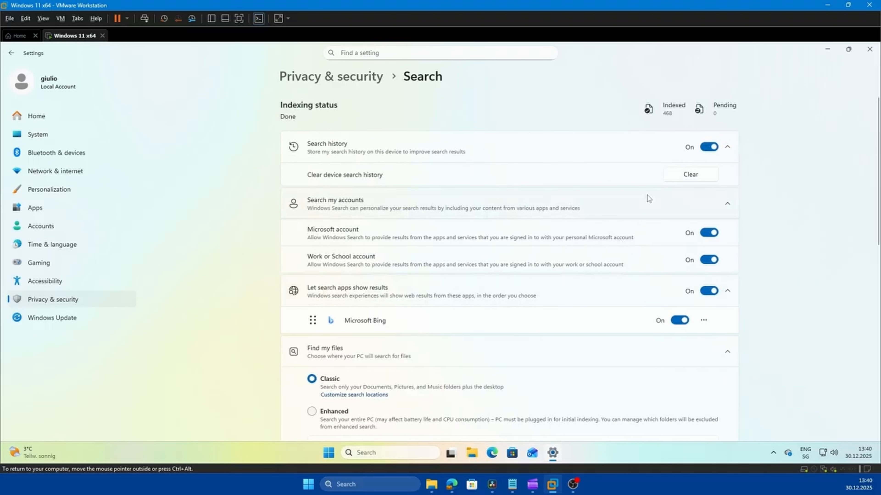
{"action": "left_click", "coordinate": [716, 152]}
{"action": "left_click", "coordinate": [705, 176]}
- Turn off searching the Microsoft account and the Work or School account, and stop search apps from showing results
{"action": "left_click", "coordinate": [705, 230]}
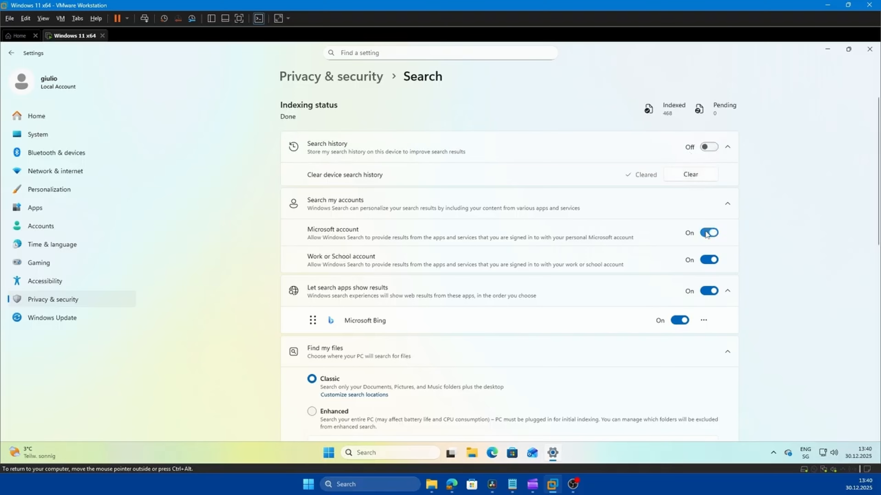
{"action": "left_click", "coordinate": [706, 261]}
{"action": "left_click", "coordinate": [709, 291]}
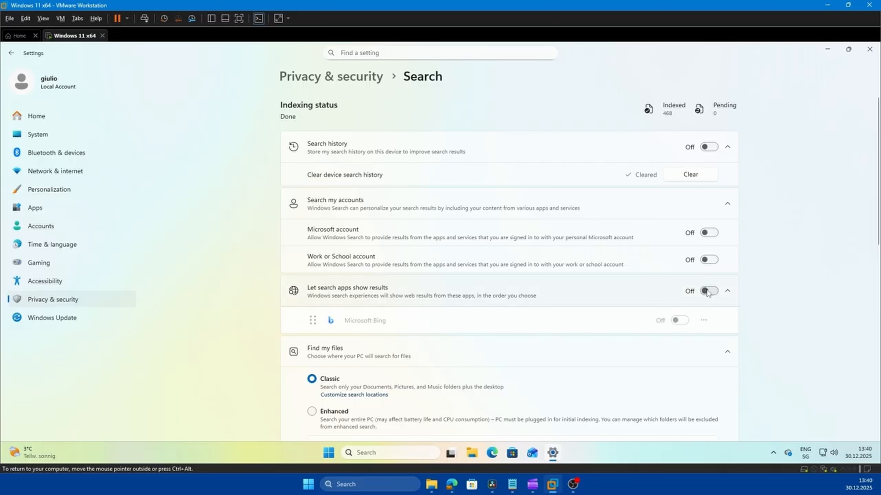
- Open the Location permissions, switch location services on and back off, and confirm turning them off
{"action": "left_click", "coordinate": [329, 77]}
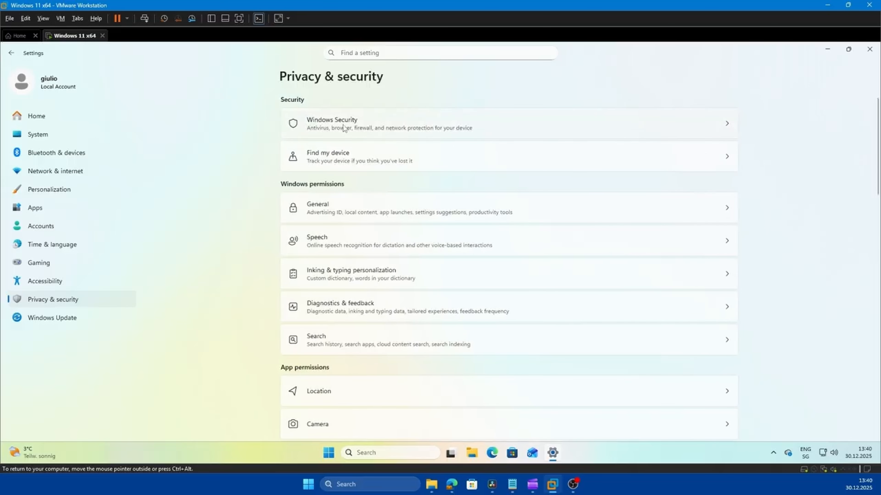
{"action": "scroll", "coordinate": [353, 176], "scroll_direction": "down", "scroll_amount": 3}
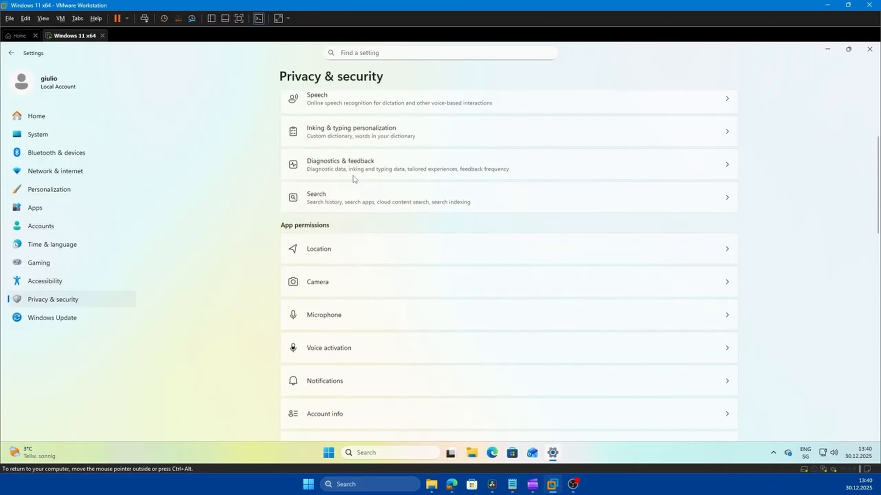
{"action": "left_click", "coordinate": [361, 279]}
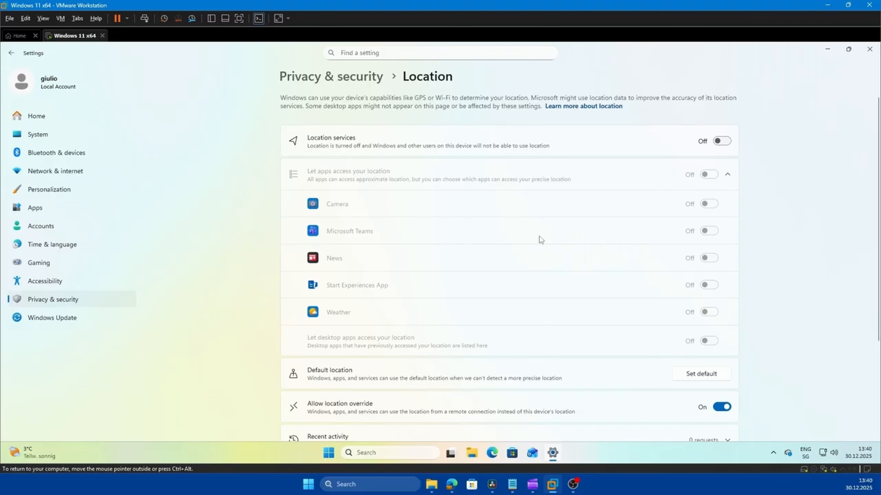
{"action": "left_click", "coordinate": [727, 144]}
{"action": "left_click", "coordinate": [727, 143]}
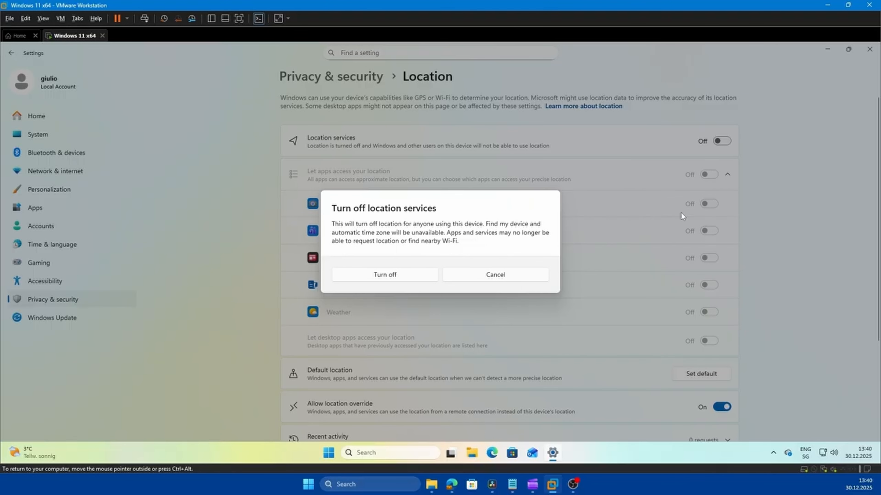
{"action": "left_click", "coordinate": [418, 274]}
- Return to the privacy overview and open the Camera app permissions
{"action": "left_click", "coordinate": [362, 77]}
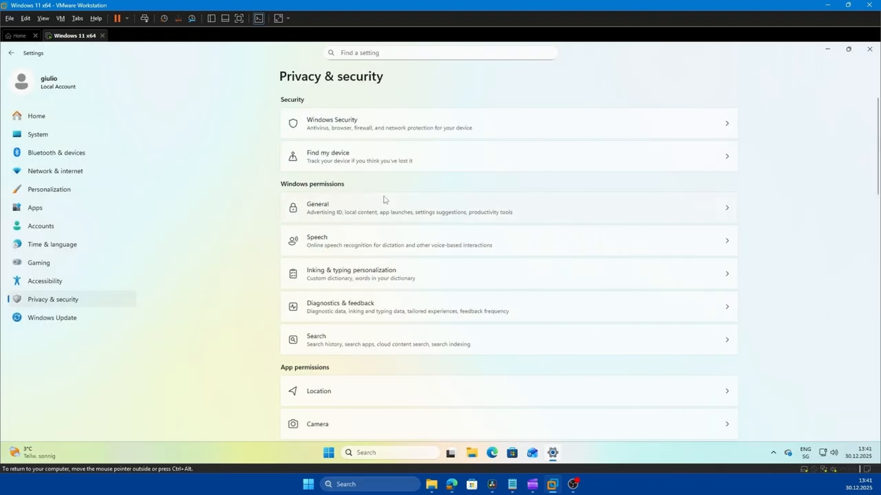
{"action": "scroll", "coordinate": [384, 196], "scroll_direction": "down", "scroll_amount": 5}
{"action": "left_click", "coordinate": [379, 266]}
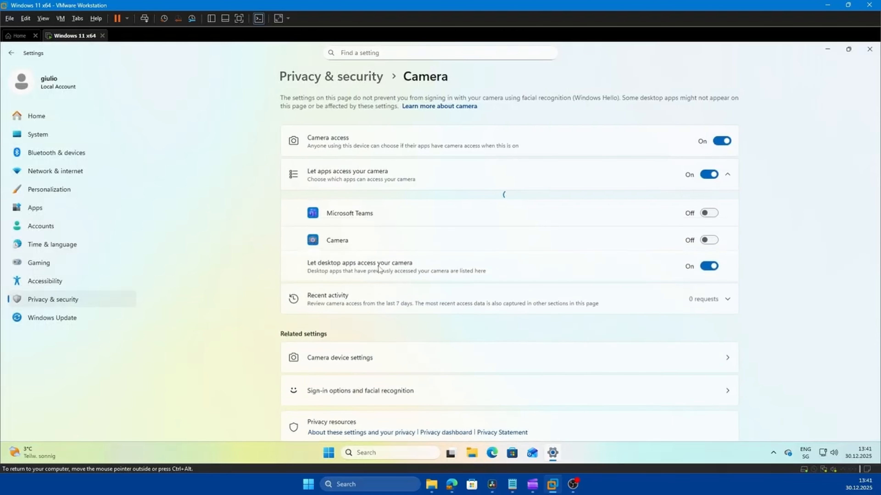